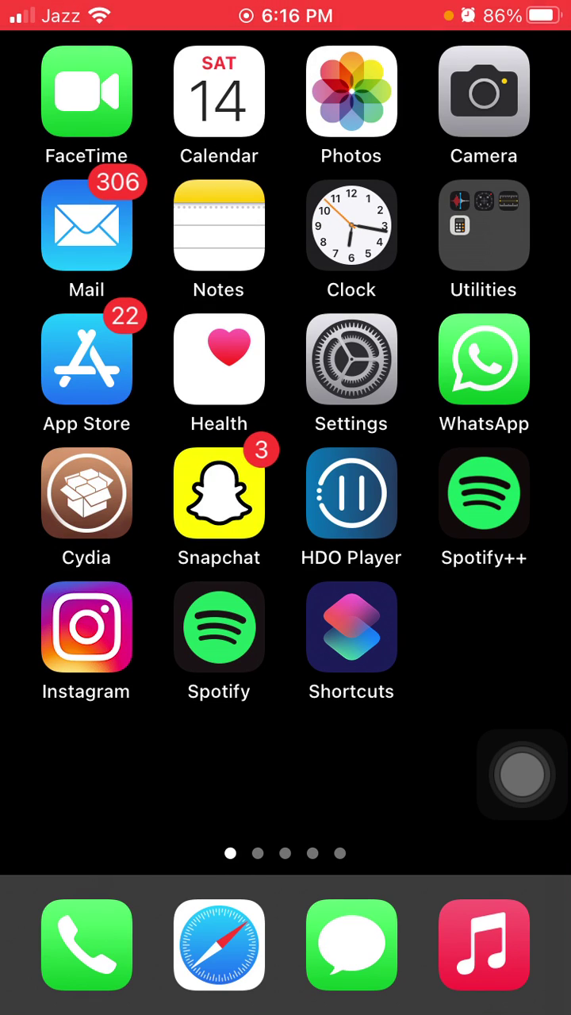
Step: Clear Safari's history from the Bookmarks History tab, then open the app switcher via AssistiveTouch
{"action": "left_click_drag", "start_coordinate": [396, 476], "coordinate": [349, 476]}
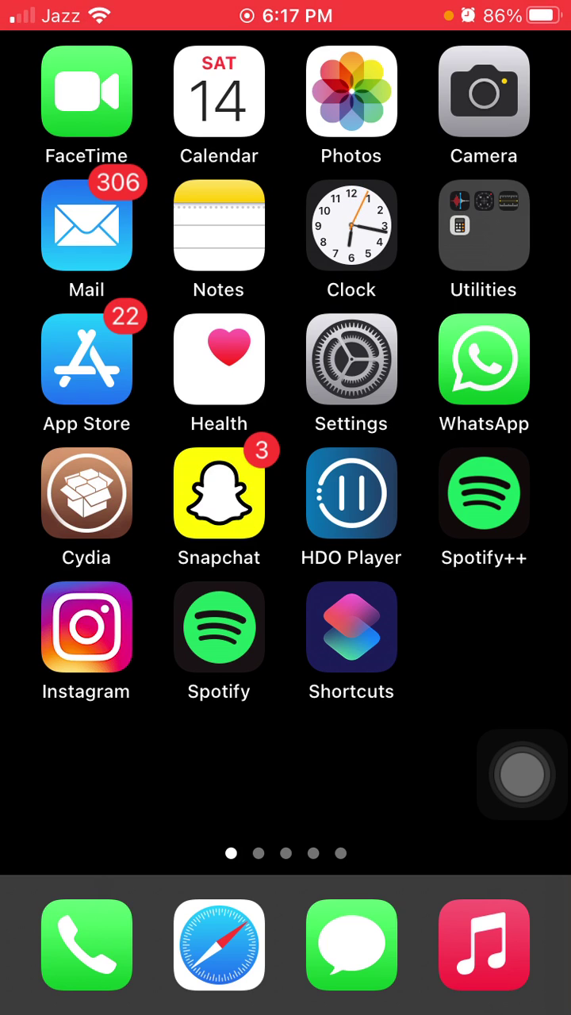
{"action": "left_click", "coordinate": [219, 944]}
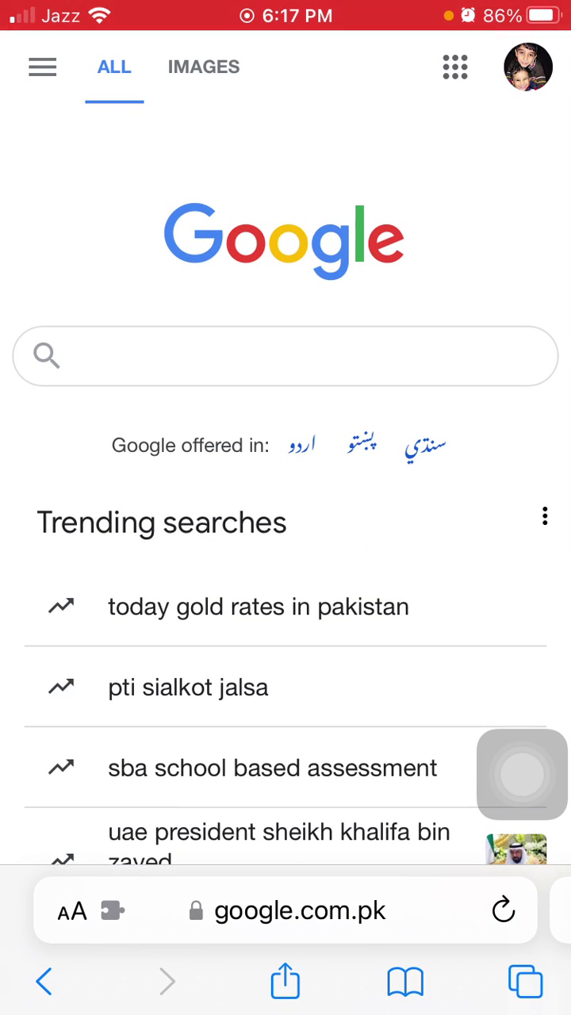
{"action": "left_click", "coordinate": [406, 982]}
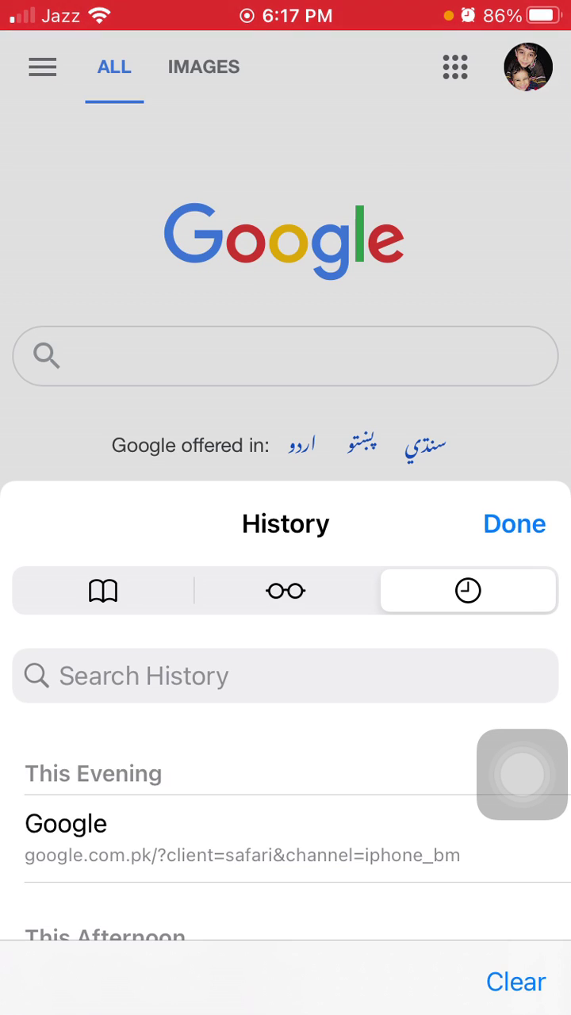
{"action": "left_click", "coordinate": [515, 982]}
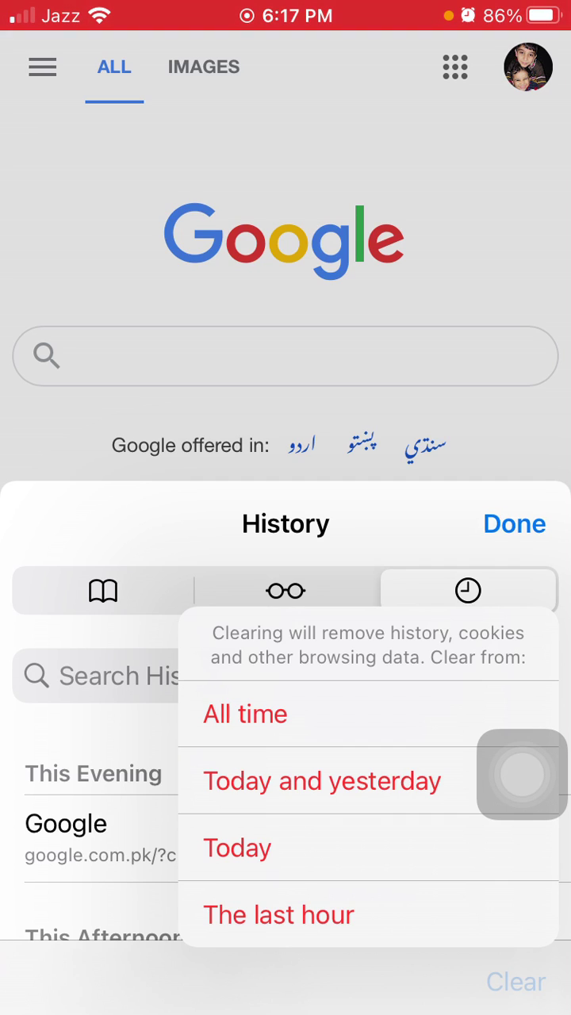
{"action": "left_click", "coordinate": [514, 523]}
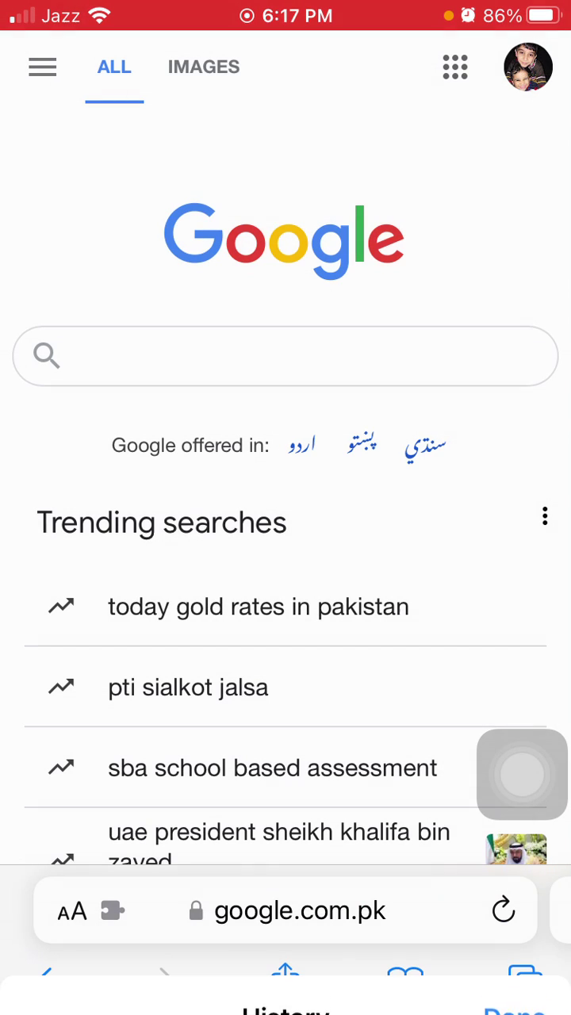
{"action": "left_click", "coordinate": [521, 774]}
{"action": "double_click", "coordinate": [283, 804]}
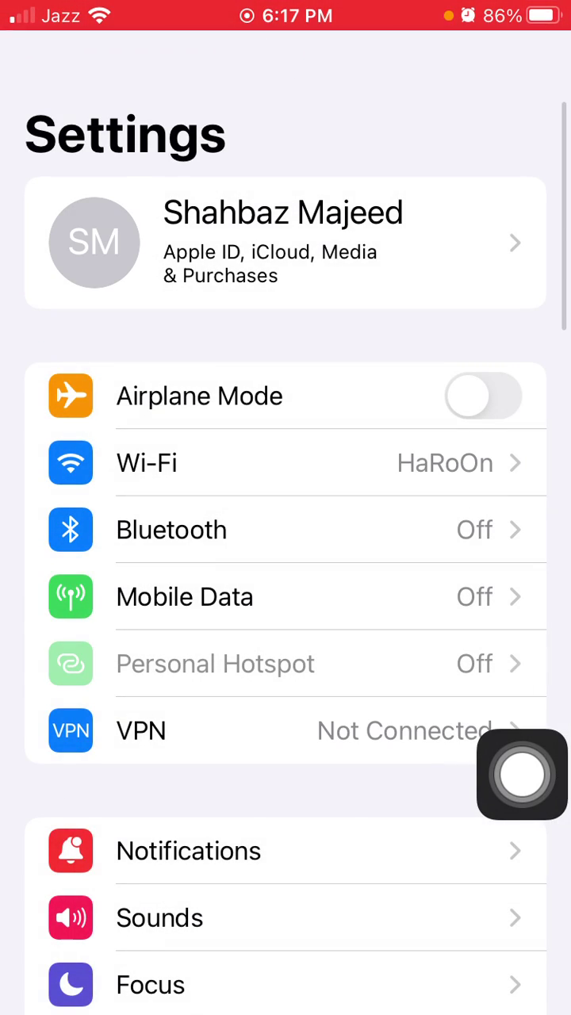
{"action": "scroll", "coordinate": [285, 555], "scroll_direction": "down", "scroll_amount": 10}
{"action": "scroll", "coordinate": [285, 555], "scroll_direction": "down", "scroll_amount": 5}
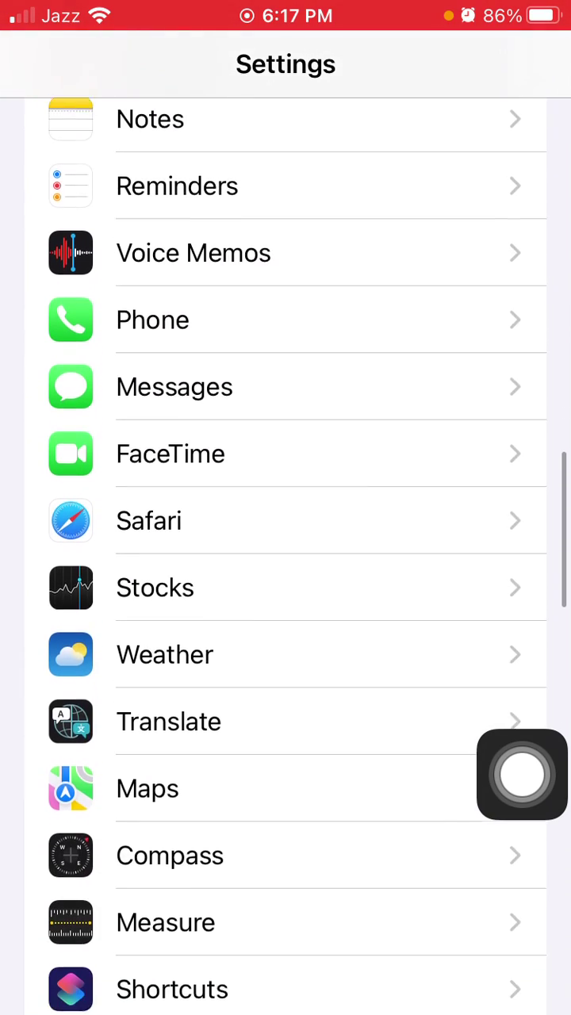
Step: Go to Settings > Safari > Advanced, showing Website Data and JavaScript
{"action": "left_click", "coordinate": [199, 405]}
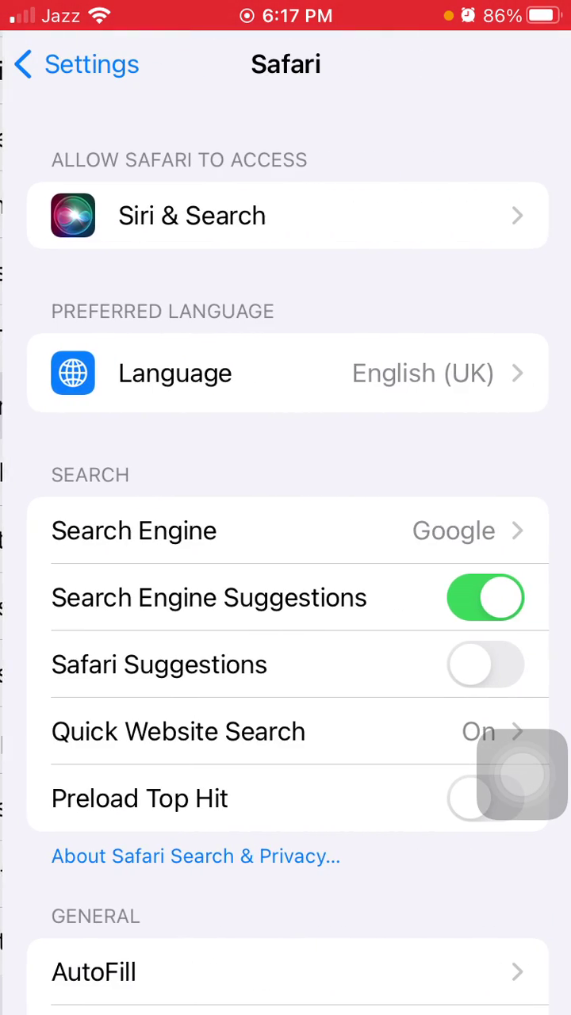
{"action": "scroll", "coordinate": [285, 555], "scroll_direction": "down", "scroll_amount": 10}
{"action": "scroll", "coordinate": [285, 555], "scroll_direction": "down", "scroll_amount": 10}
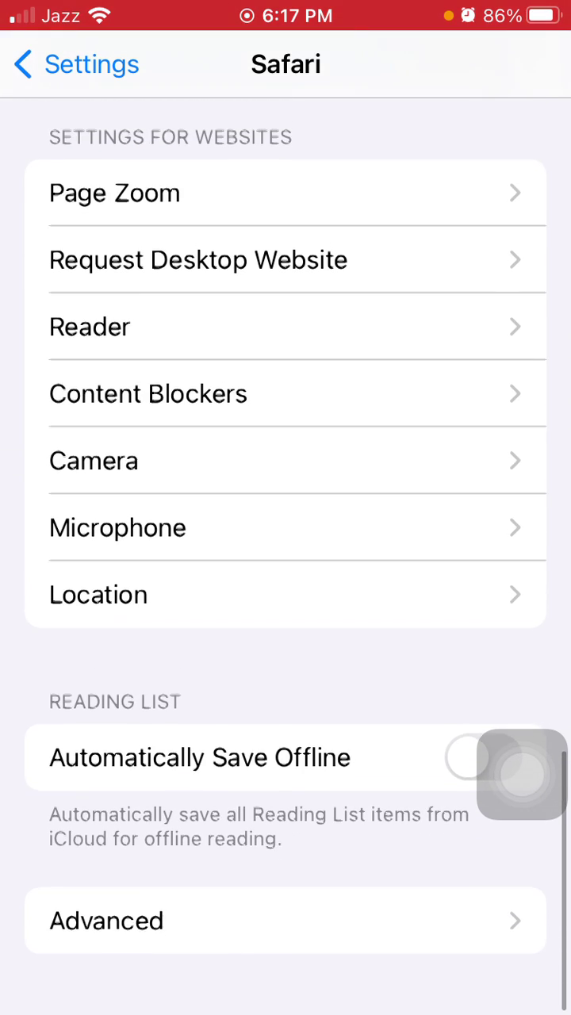
{"action": "left_click", "coordinate": [198, 925]}
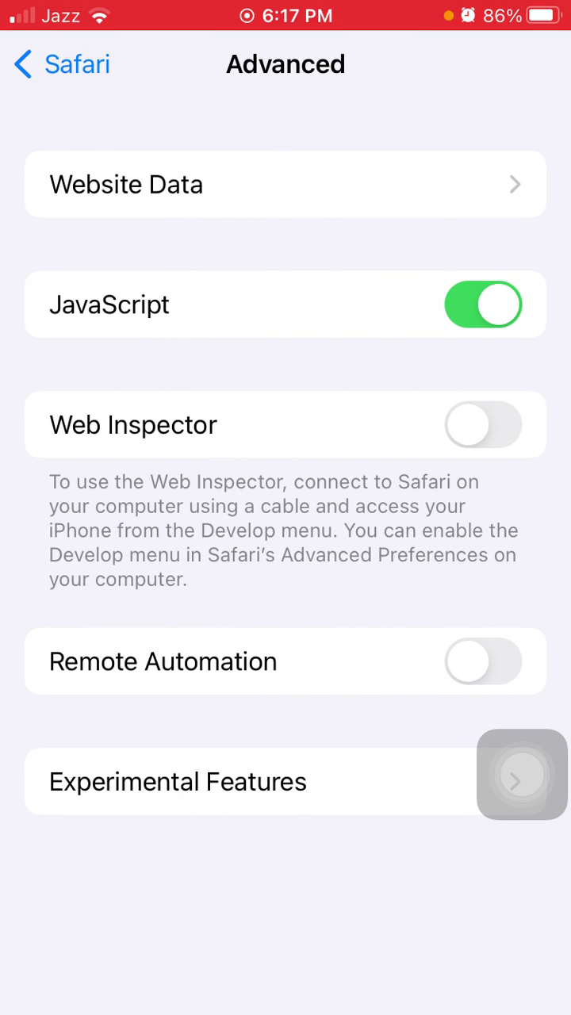
Step: Under Experimental WebKit Features, turn off GPU Process: DOM Rendering and GPU Process: WebGL
{"action": "left_click", "coordinate": [285, 781]}
{"action": "scroll", "coordinate": [285, 555], "scroll_direction": "down", "scroll_amount": 5}
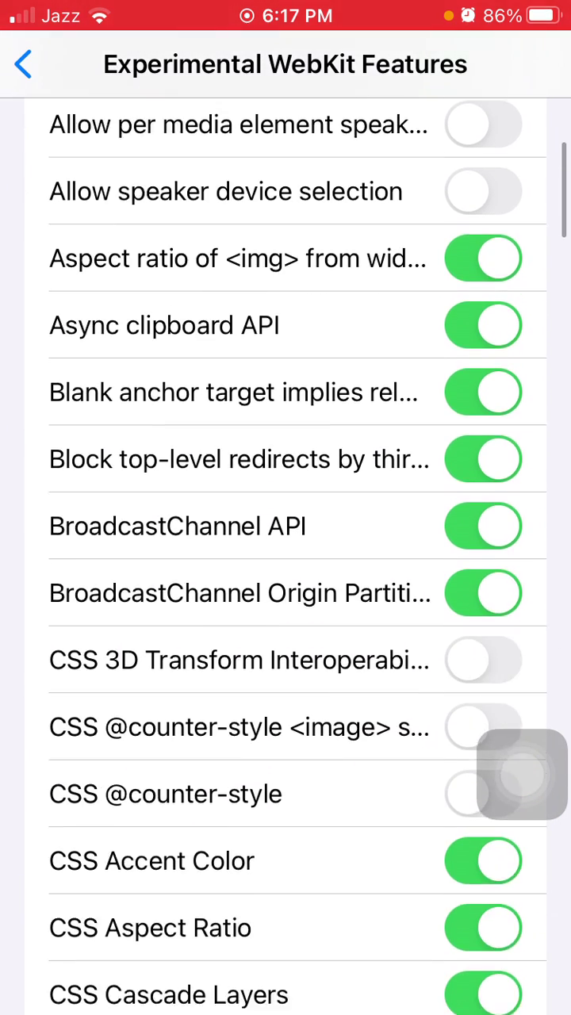
{"action": "scroll", "coordinate": [285, 555], "scroll_direction": "down", "scroll_amount": 10}
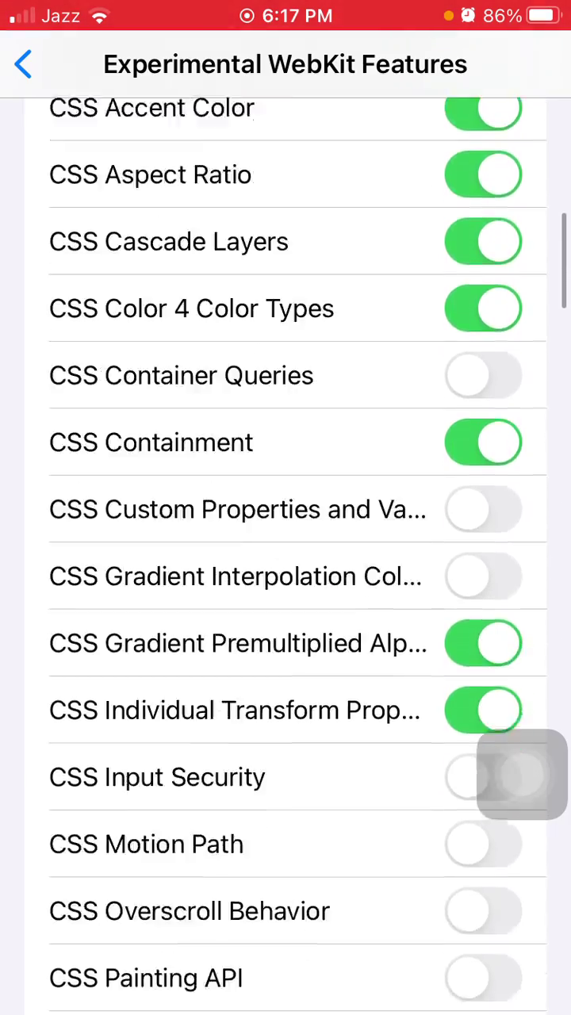
{"action": "scroll", "coordinate": [285, 555], "scroll_direction": "down", "scroll_amount": 8}
{"action": "scroll", "coordinate": [285, 555], "scroll_direction": "down", "scroll_amount": 3}
{"action": "scroll", "coordinate": [285, 555], "scroll_direction": "down", "scroll_amount": 3}
{"action": "scroll", "coordinate": [285, 556], "scroll_direction": "down", "scroll_amount": 1}
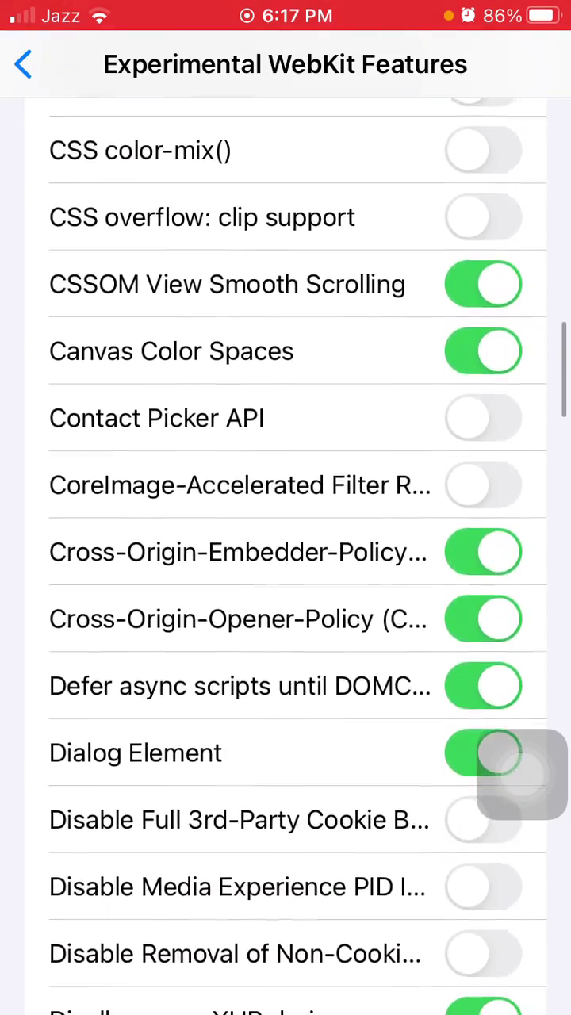
{"action": "scroll", "coordinate": [285, 555], "scroll_direction": "down", "scroll_amount": 4}
{"action": "scroll", "coordinate": [285, 555], "scroll_direction": "down", "scroll_amount": 4}
{"action": "scroll", "coordinate": [286, 555], "scroll_direction": "down", "scroll_amount": 5}
{"action": "scroll", "coordinate": [286, 555], "scroll_direction": "down", "scroll_amount": 2}
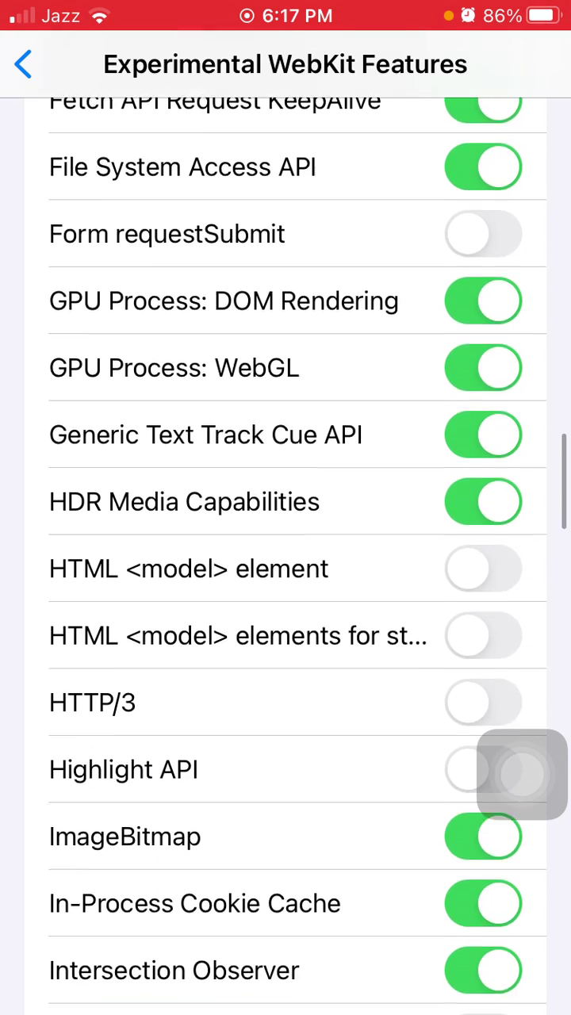
{"action": "scroll", "coordinate": [286, 556], "scroll_direction": "up", "scroll_amount": 4}
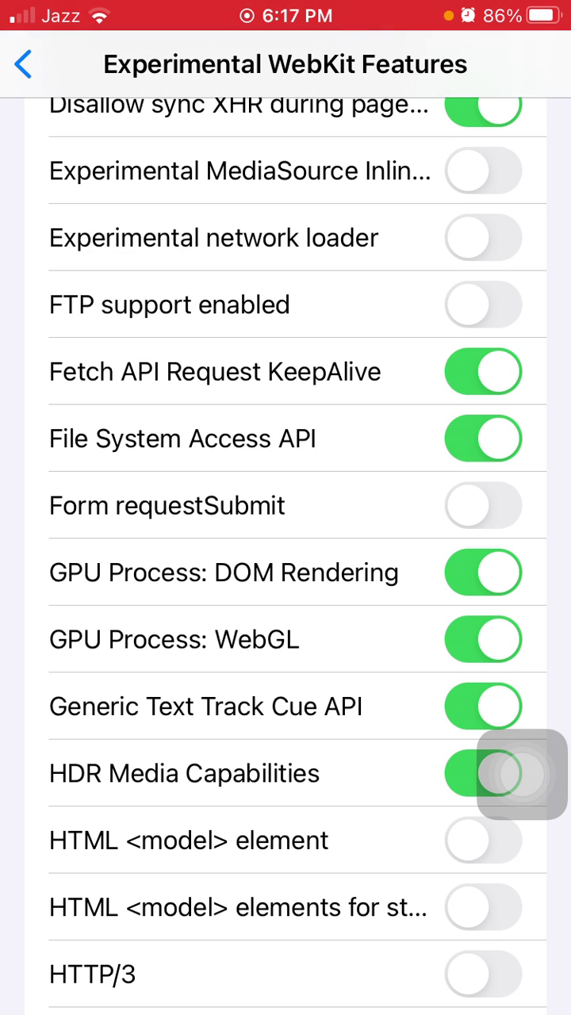
{"action": "left_click", "coordinate": [483, 572]}
{"action": "left_click", "coordinate": [483, 639]}
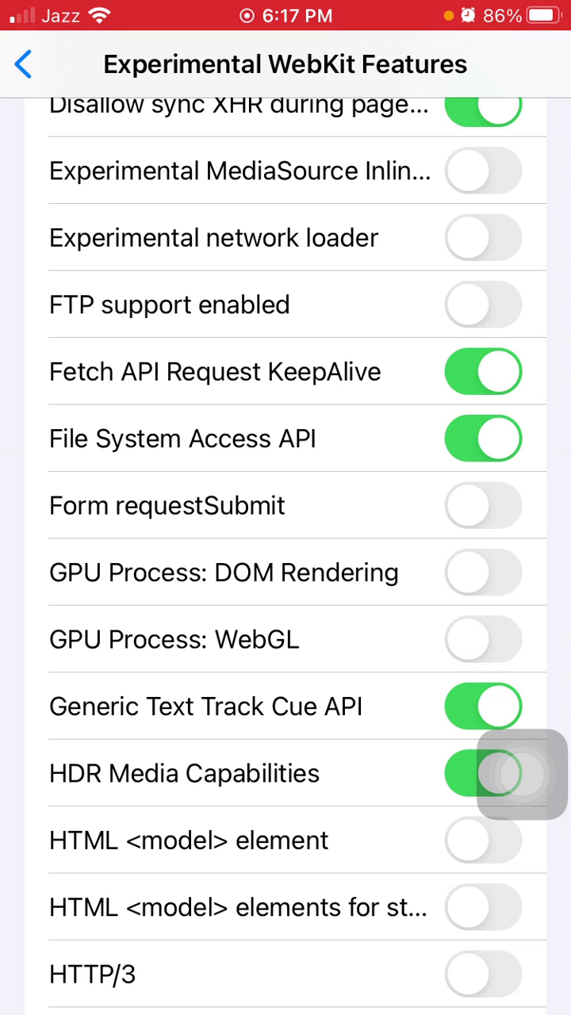
Step: Go Home through the AssistiveTouch menu and settle on the first page of apps
{"action": "left_click", "coordinate": [521, 773]}
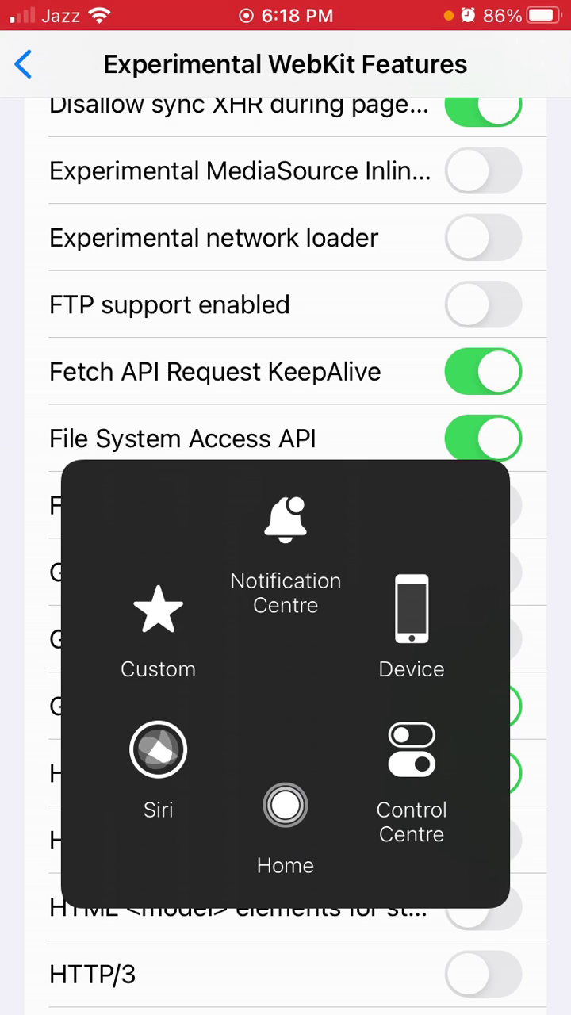
{"action": "left_click", "coordinate": [284, 805]}
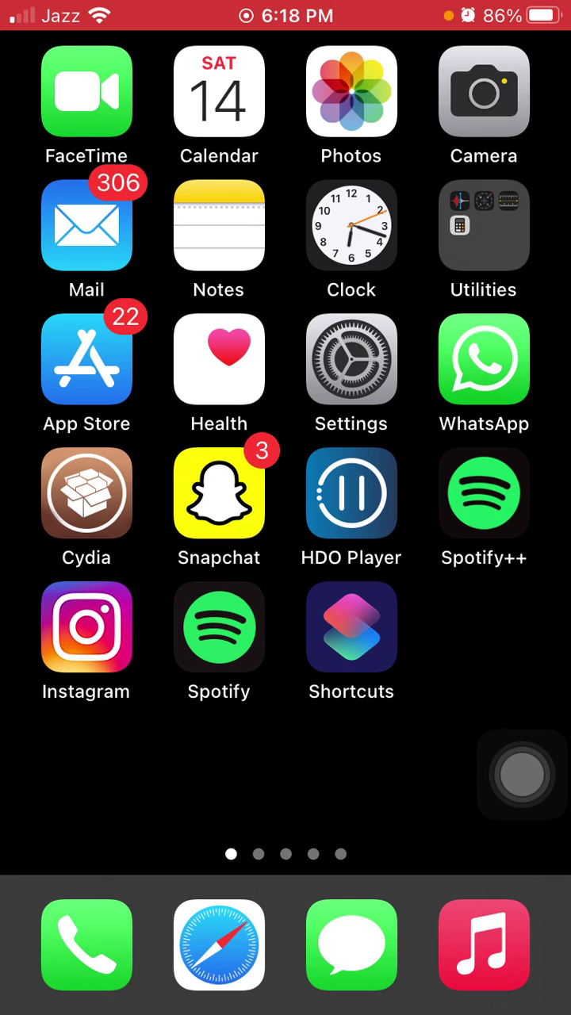
{"action": "left_click_drag", "start_coordinate": [397, 508], "coordinate": [294, 508]}
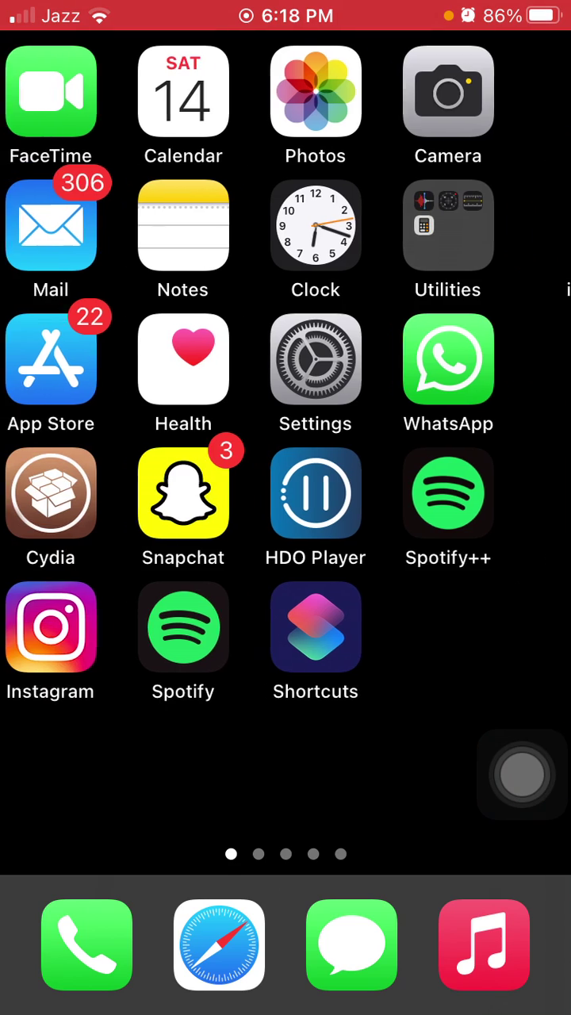